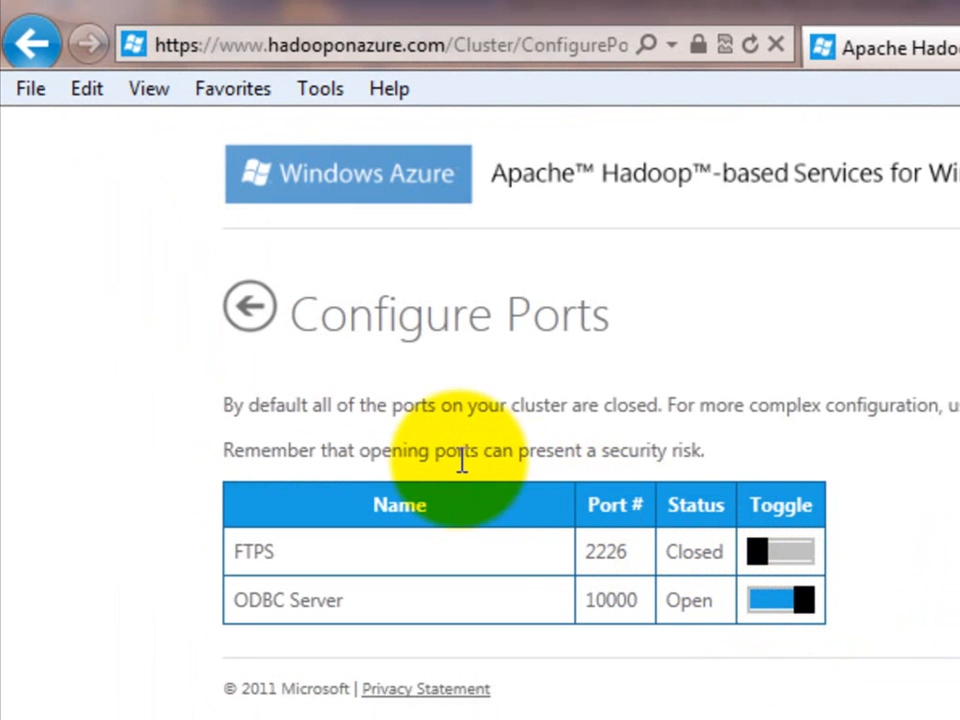
Install the 64-bit Hive ODBC driver by running HiveODBCSetupX64.msi from the portal's Downloads page and accepting the license terms
left_click(252, 308)
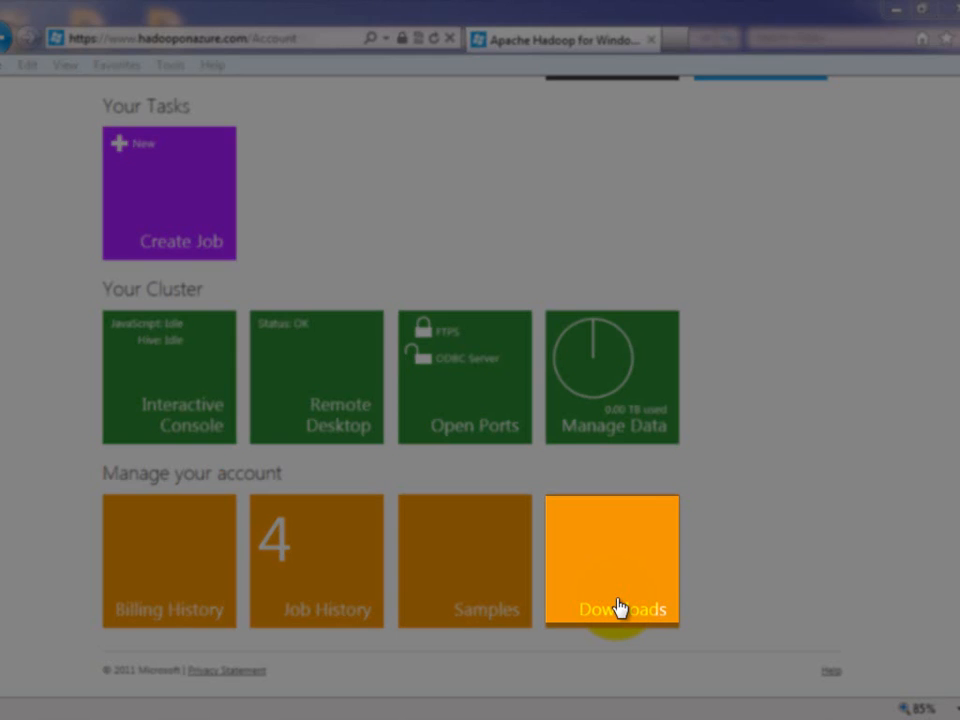
left_click(619, 607)
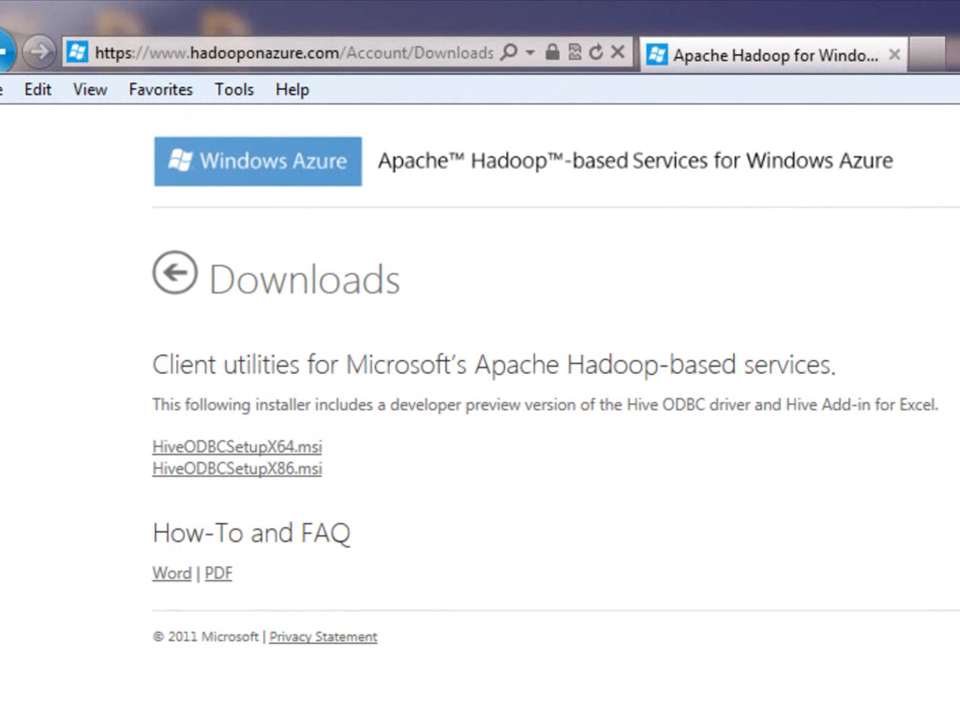
left_click(245, 448)
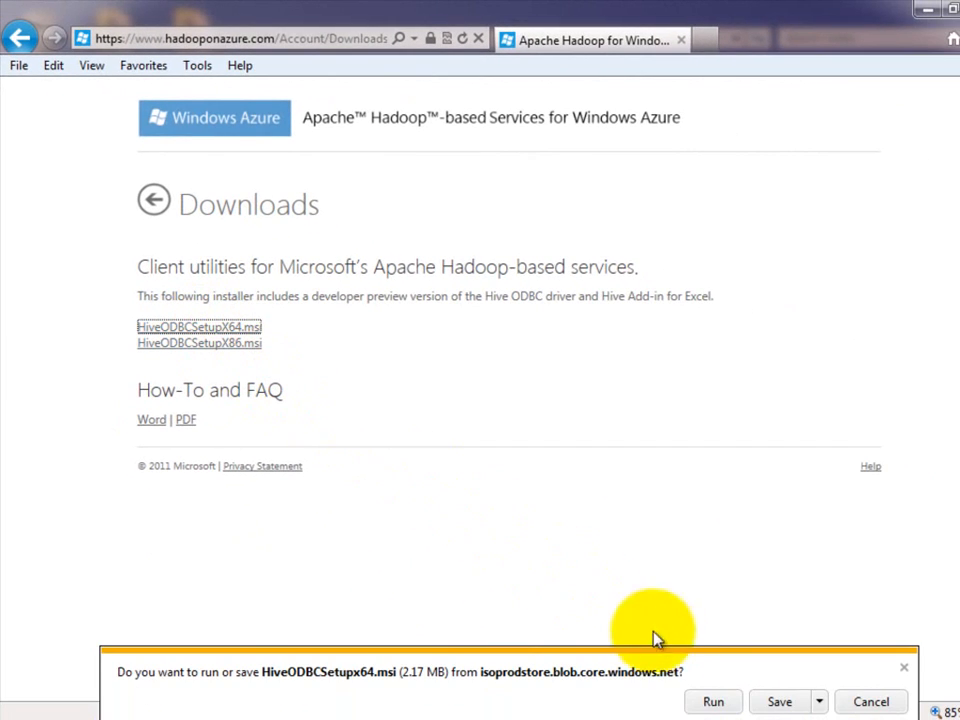
left_click(713, 701)
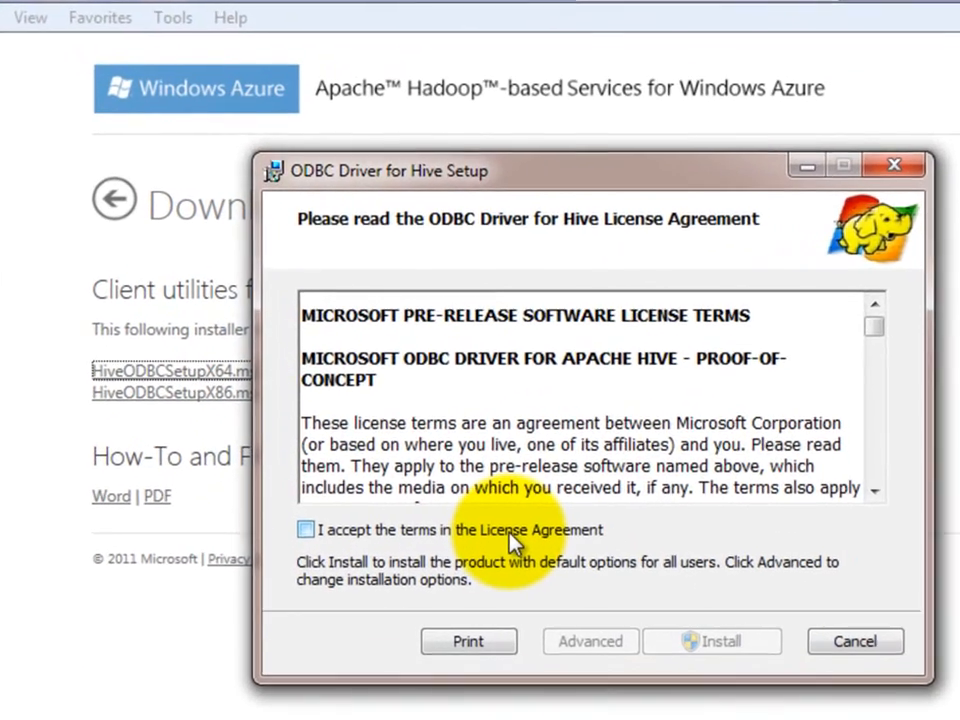
left_click(433, 448)
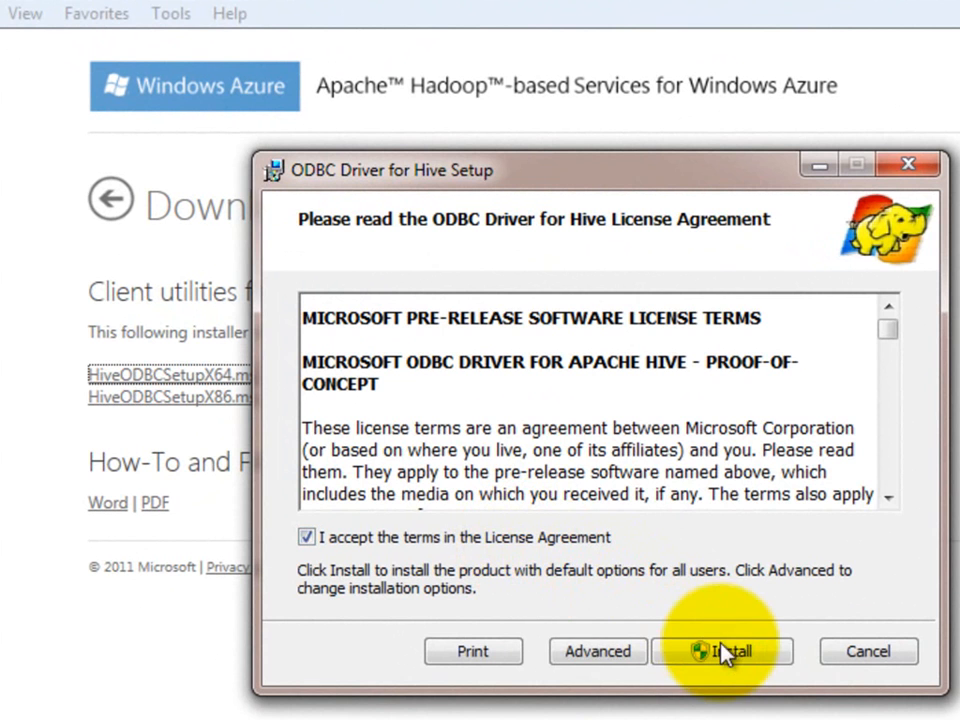
left_click(728, 656)
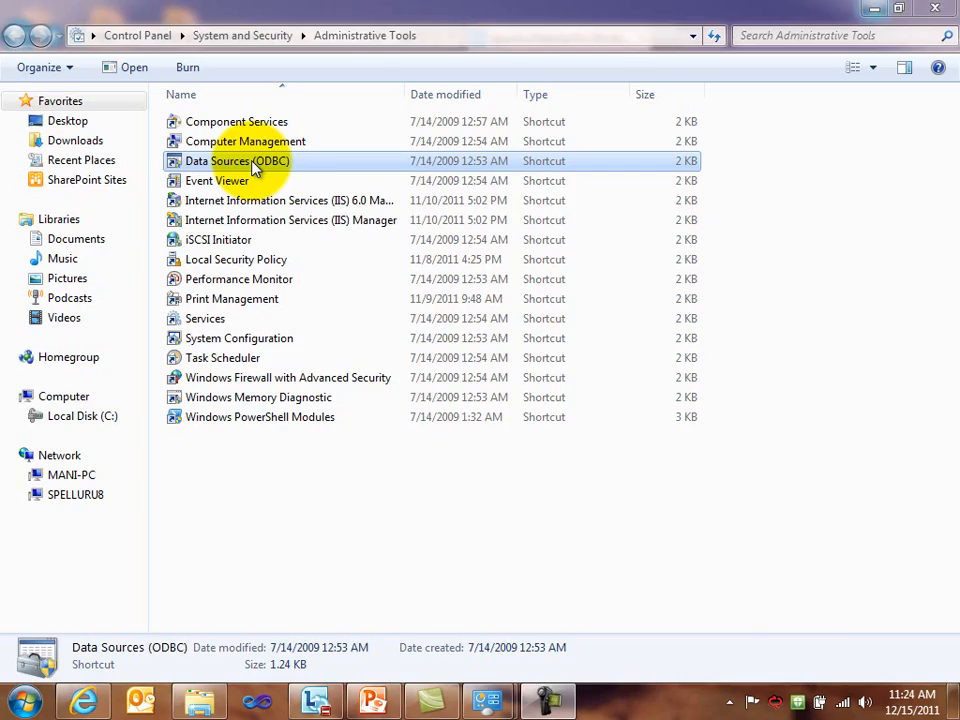
In the ODBC Data Source Administrator, add a user data source that uses the HIVE driver and name it "Hive on Azure"
double_click(252, 165)
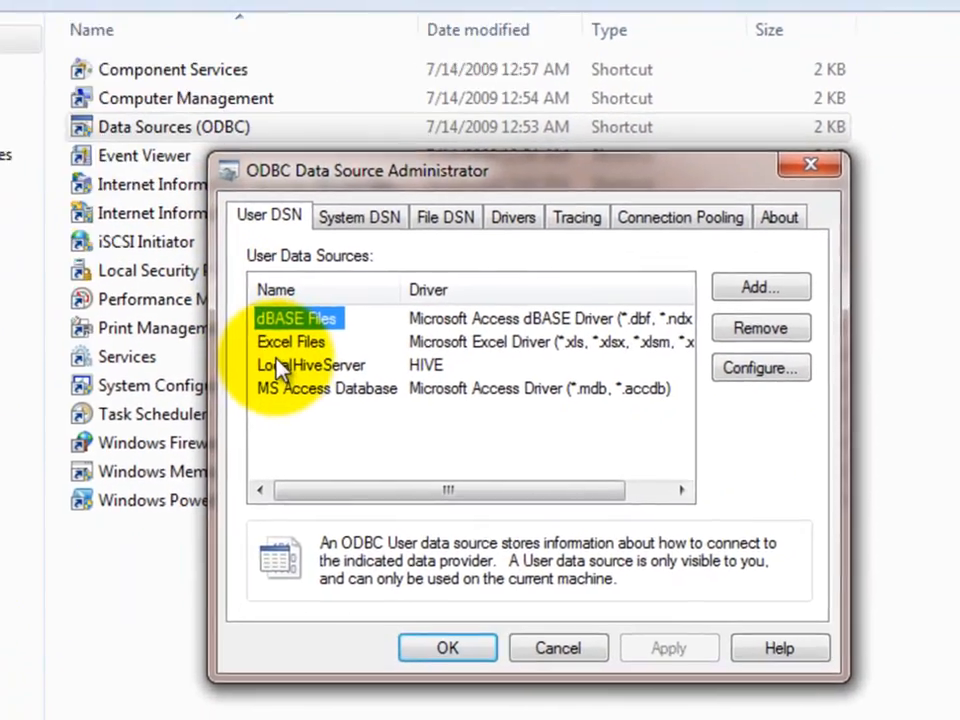
left_click(398, 411)
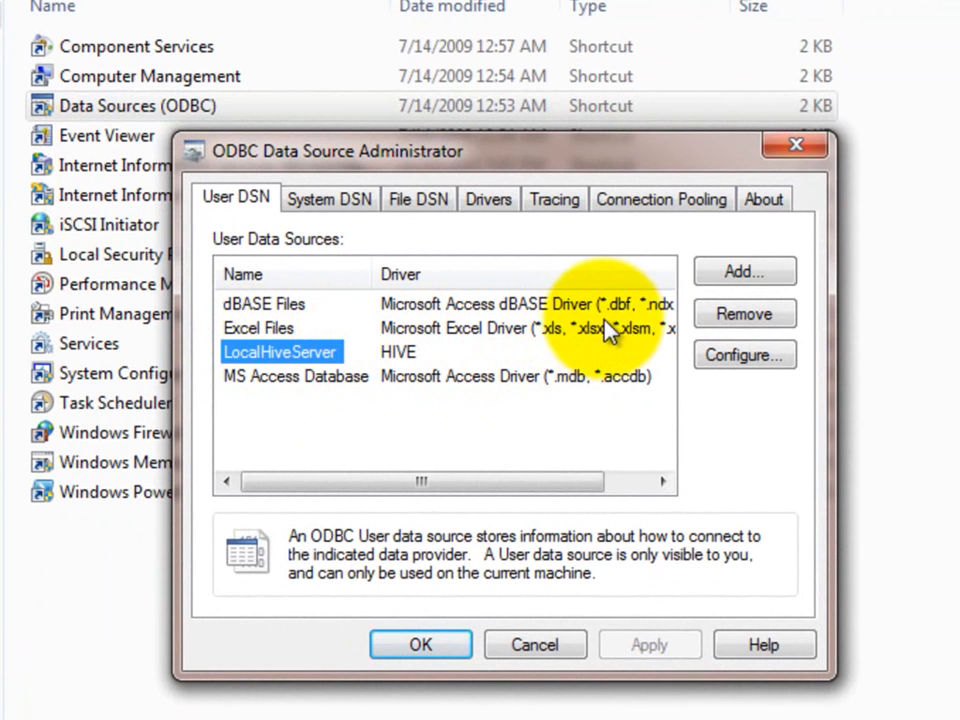
left_click(740, 276)
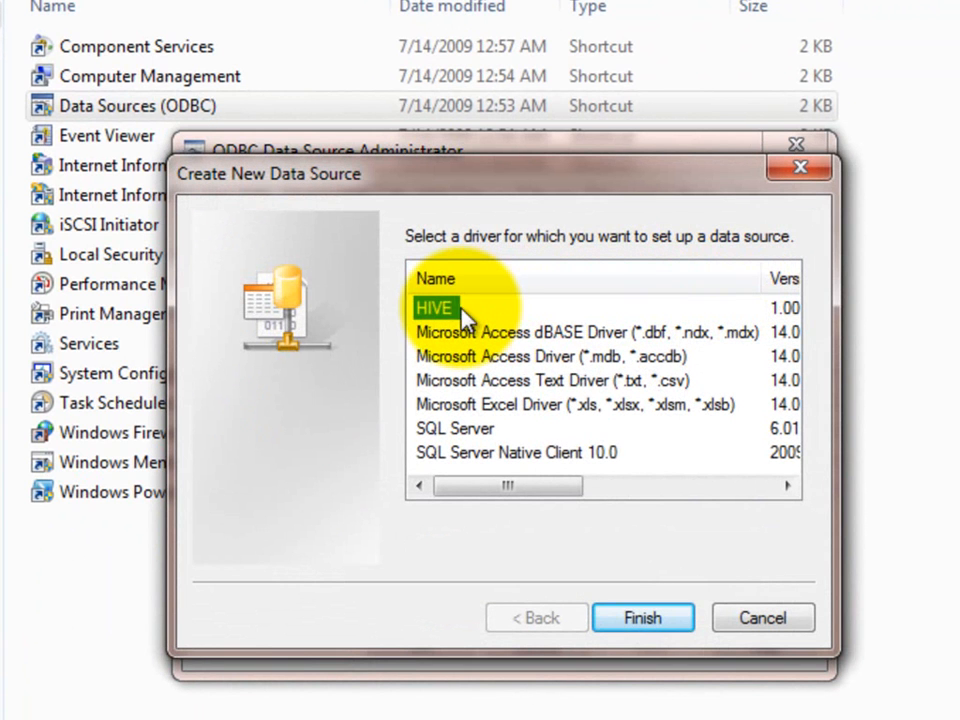
left_click(641, 619)
type("Hive on Azure")
key("Tab")
key("Tab")
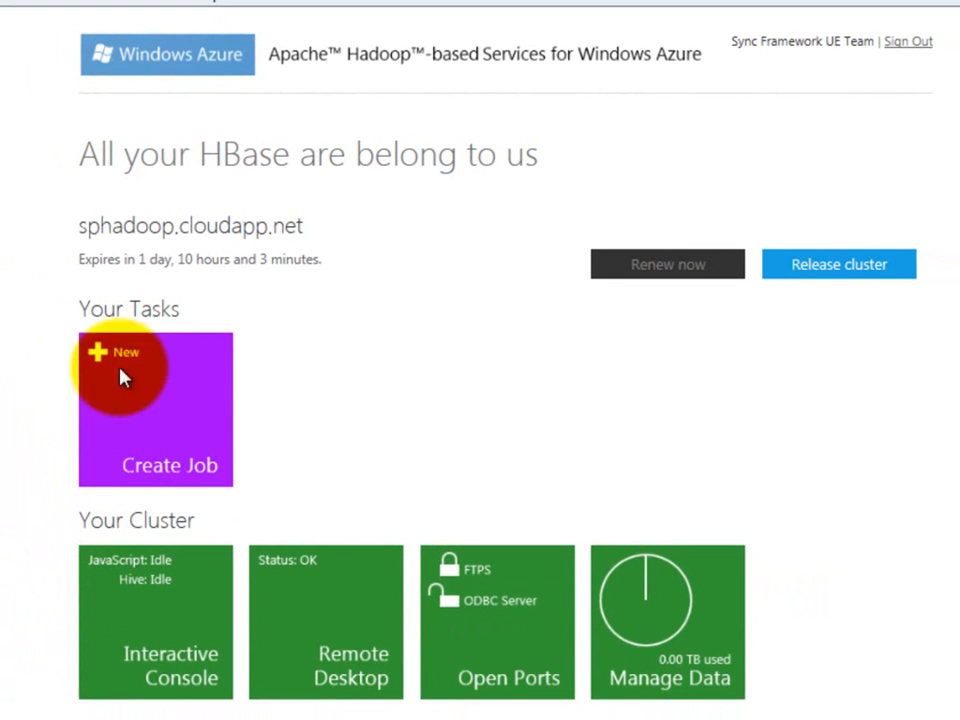
Copy the cluster address sphadoop.cloudapp.net from the Hadoop portal into the data source's Host setting
left_click_drag(79, 226, 300, 228)
key("ctrl+c")
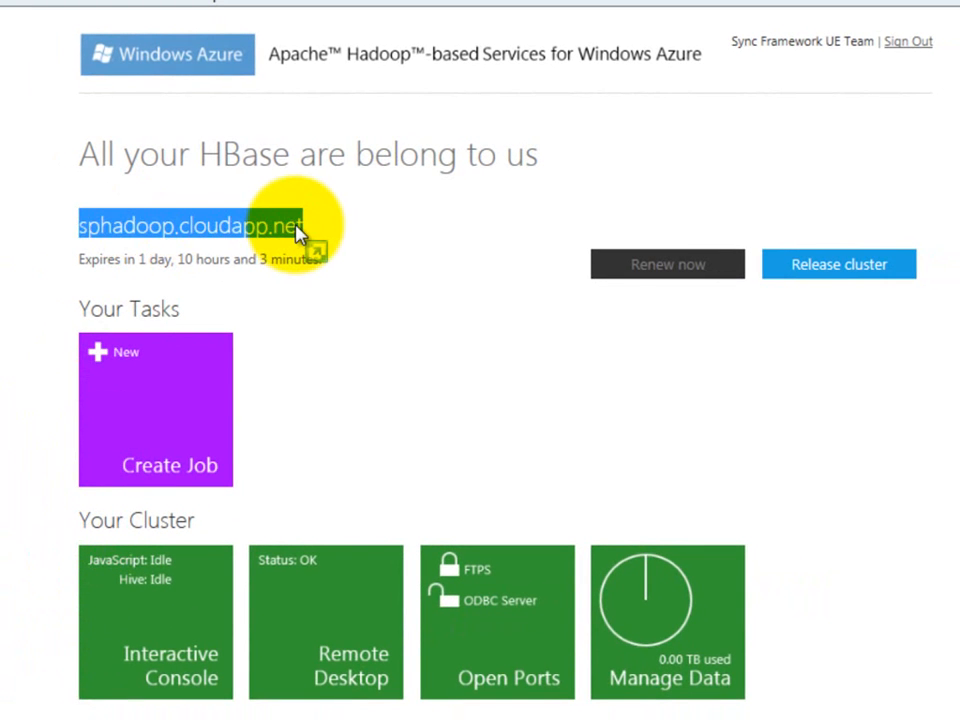
key("alt+Tab")
key("ctrl+v")
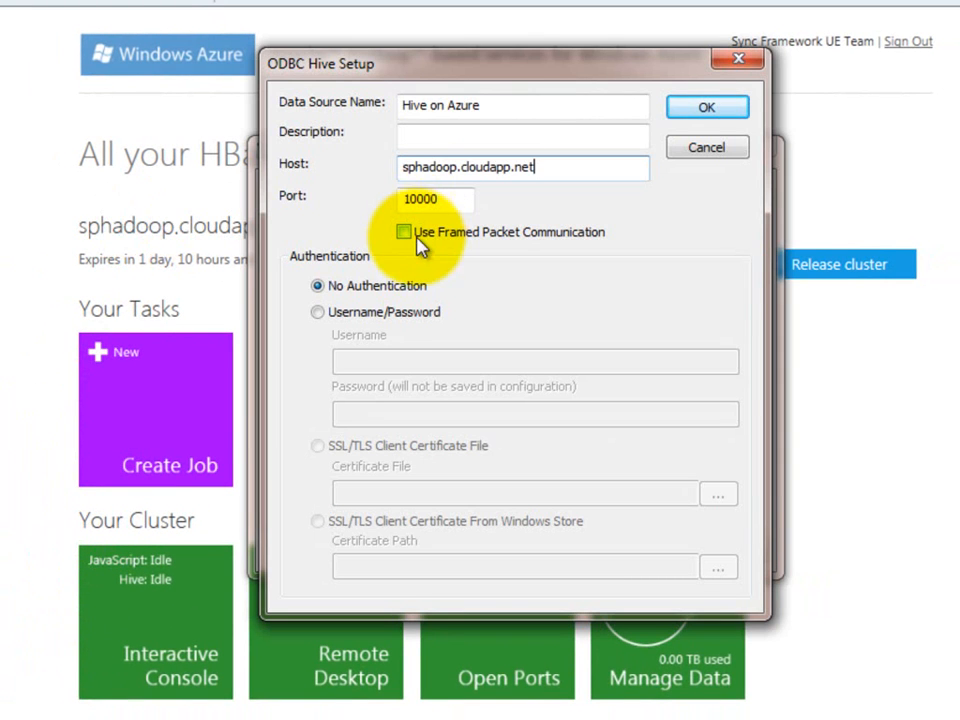
Set the data source's authentication to Username/Password and enter the username sphadoopuser
left_click(381, 314)
left_click(365, 361)
type("sphadoopuser")
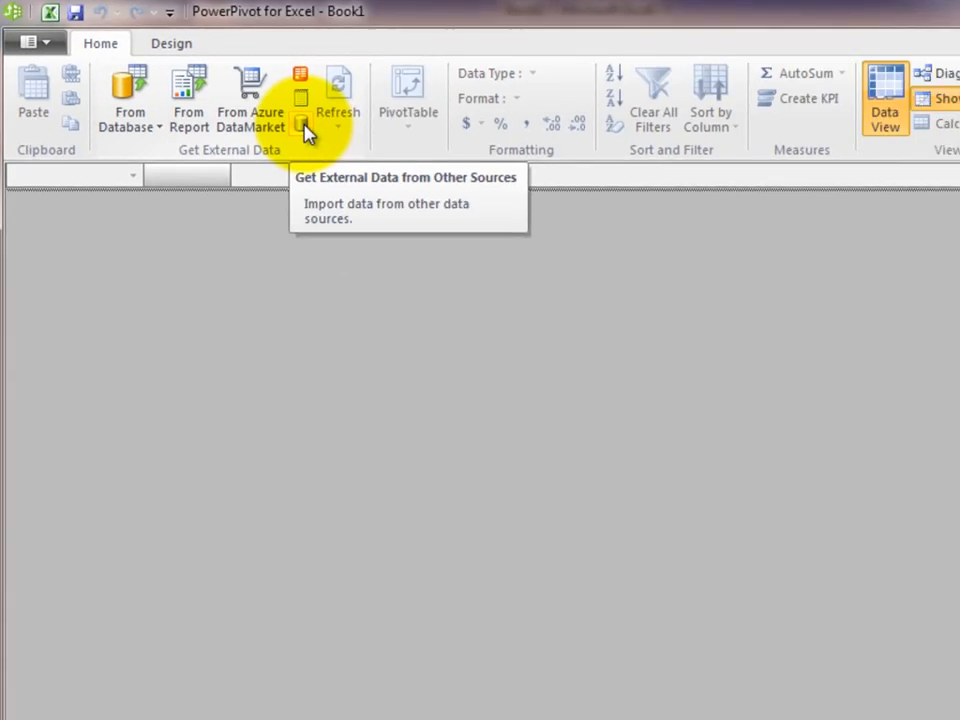
In PowerPivot for Excel, start importing external data from other sources with the Others (OLEDB/ODBC) source type
left_click(481, 195)
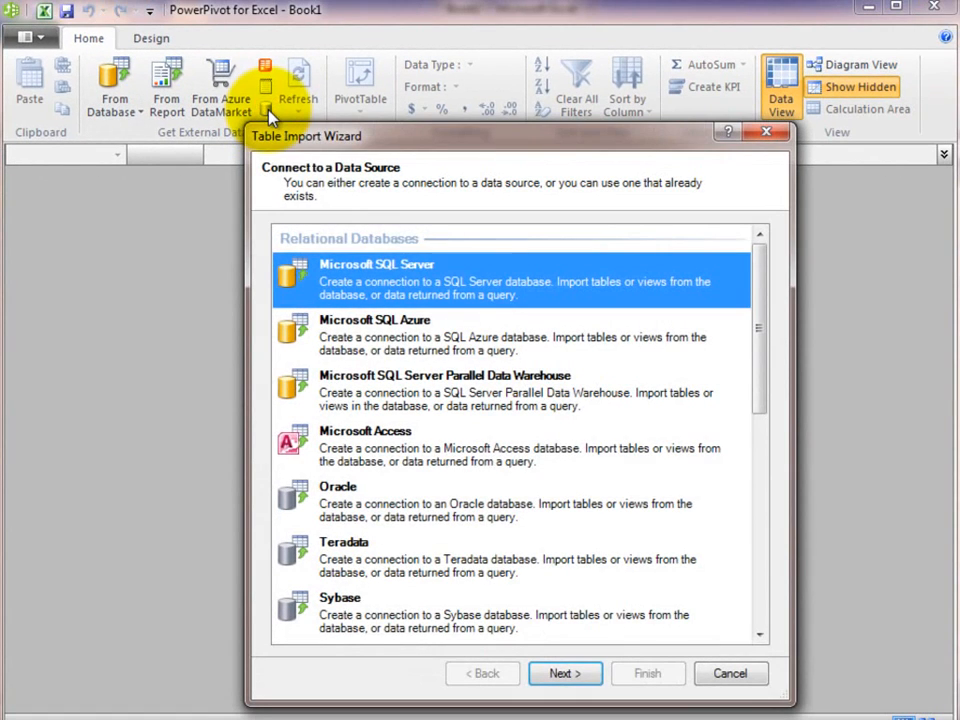
left_click(757, 617)
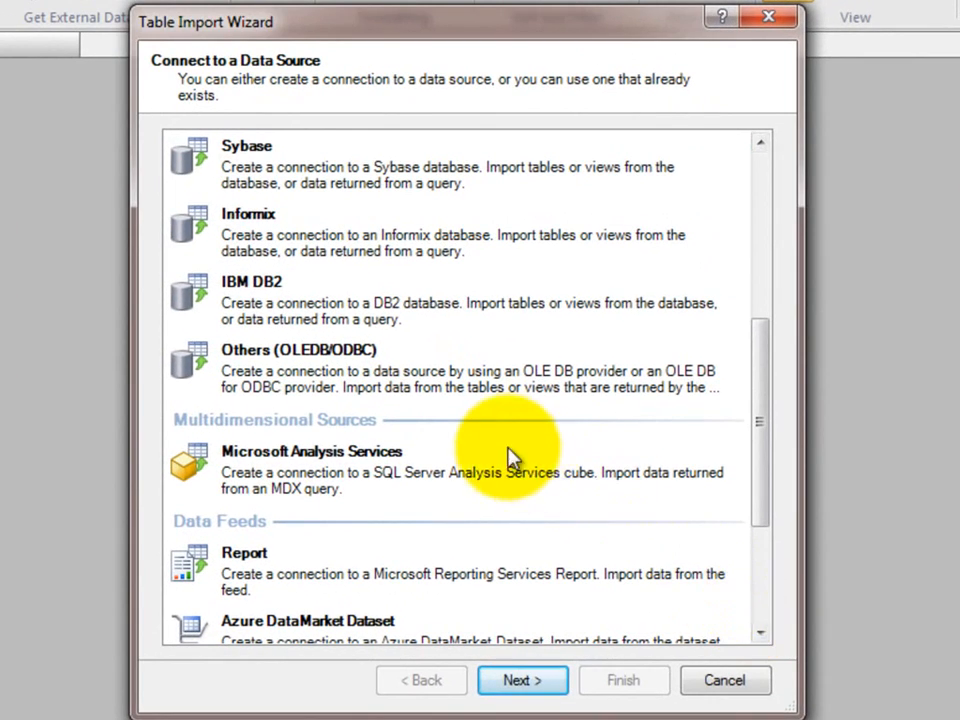
left_click(420, 385)
left_click(541, 684)
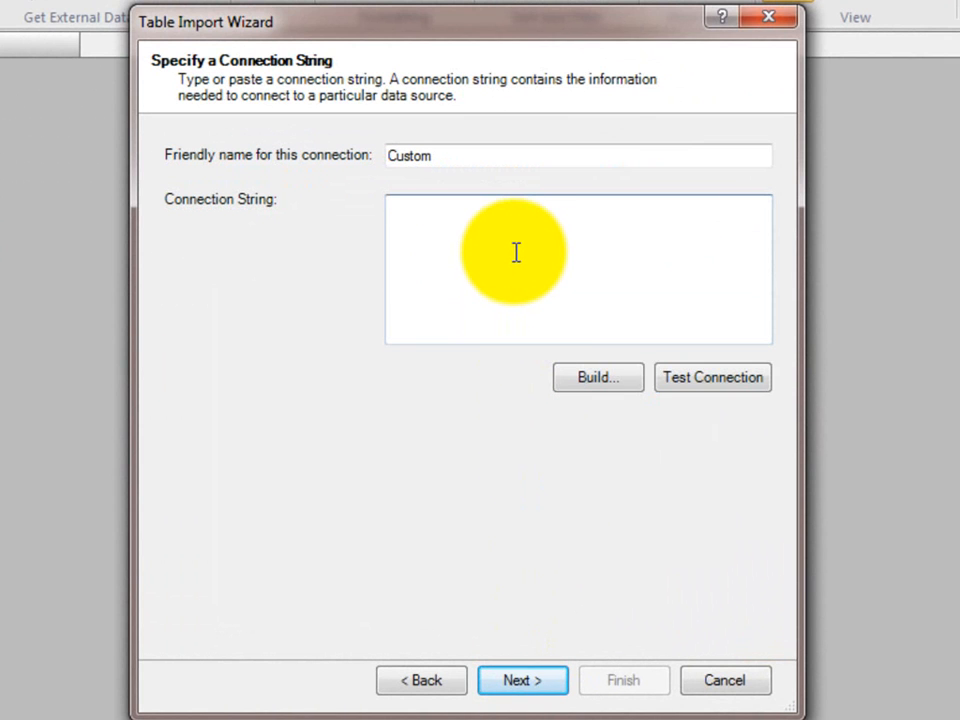
Start building the connection string with Microsoft OLE DB Provider for ODBC Drivers as the provider
left_click(566, 384)
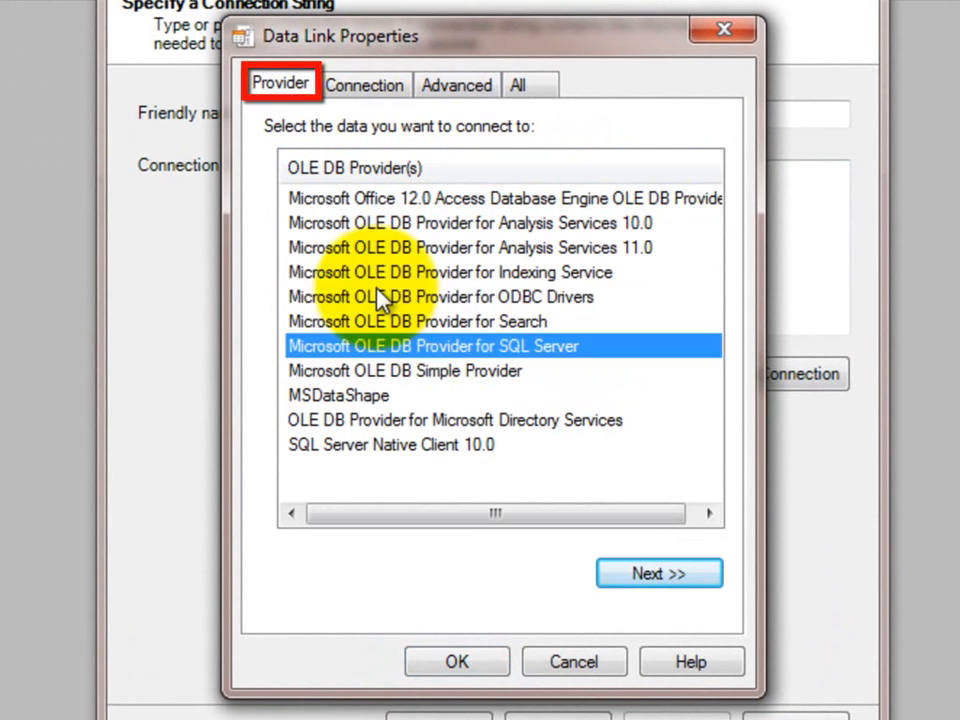
left_click(380, 297)
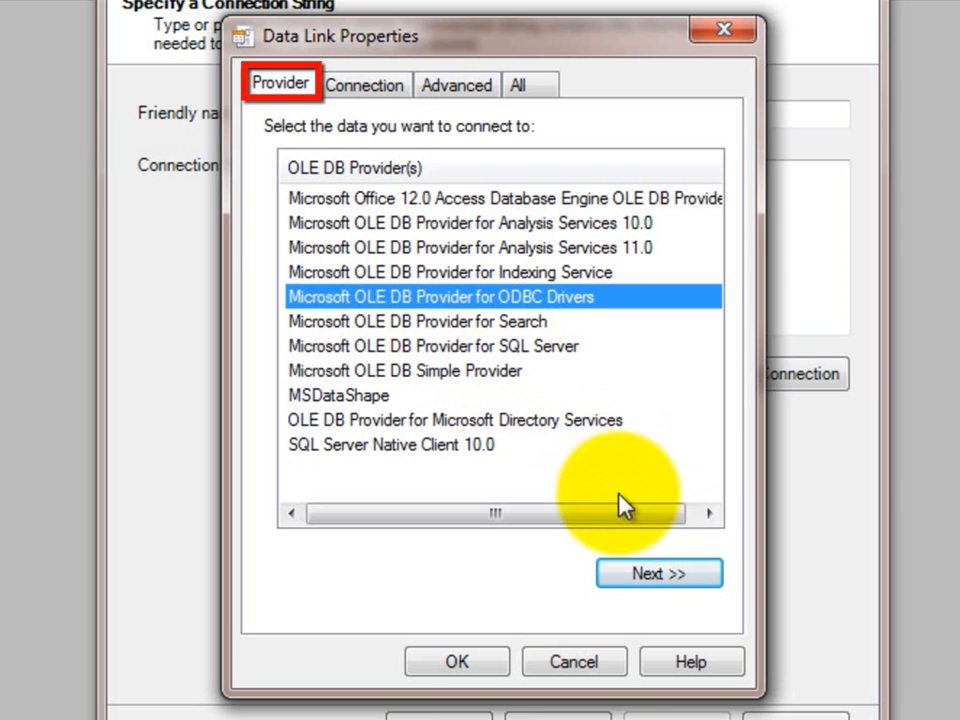
left_click(651, 577)
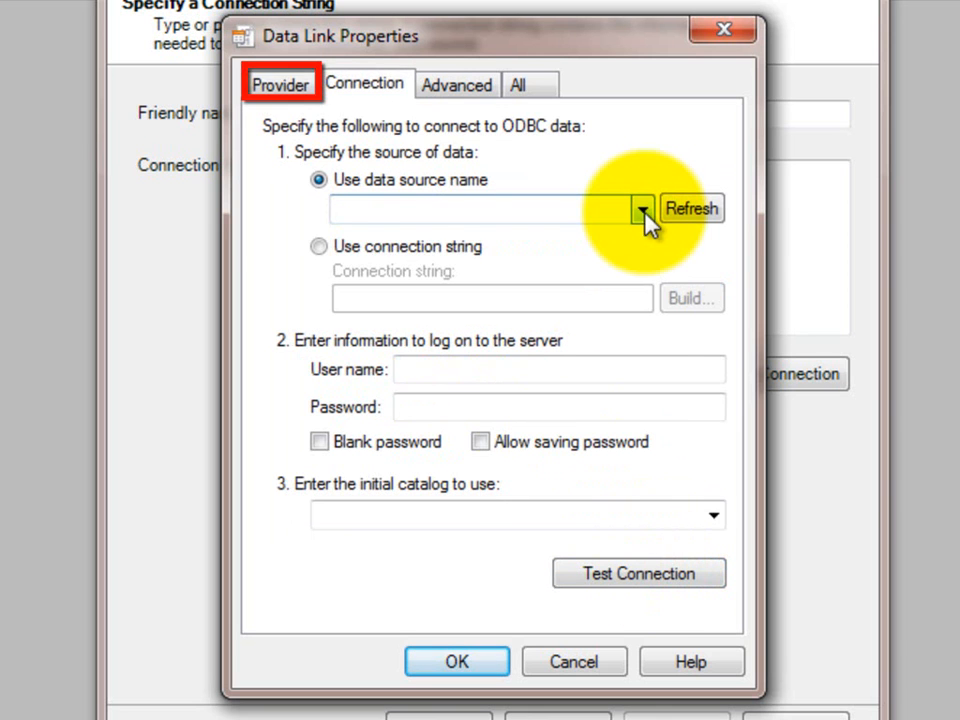
left_click(643, 212)
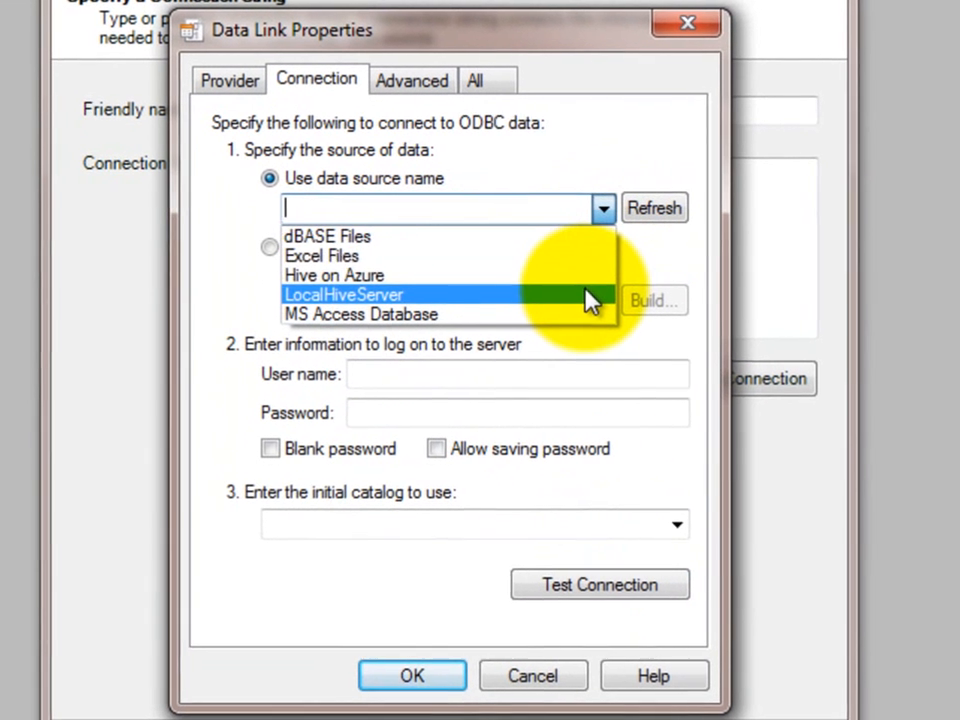
left_click(505, 172)
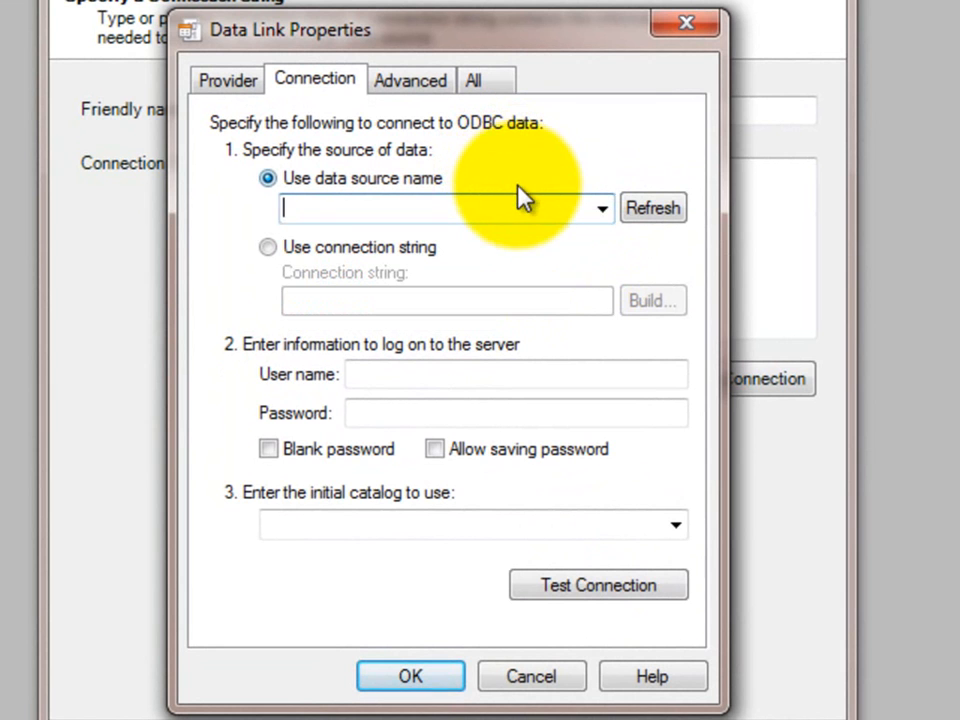
left_click(520, 203)
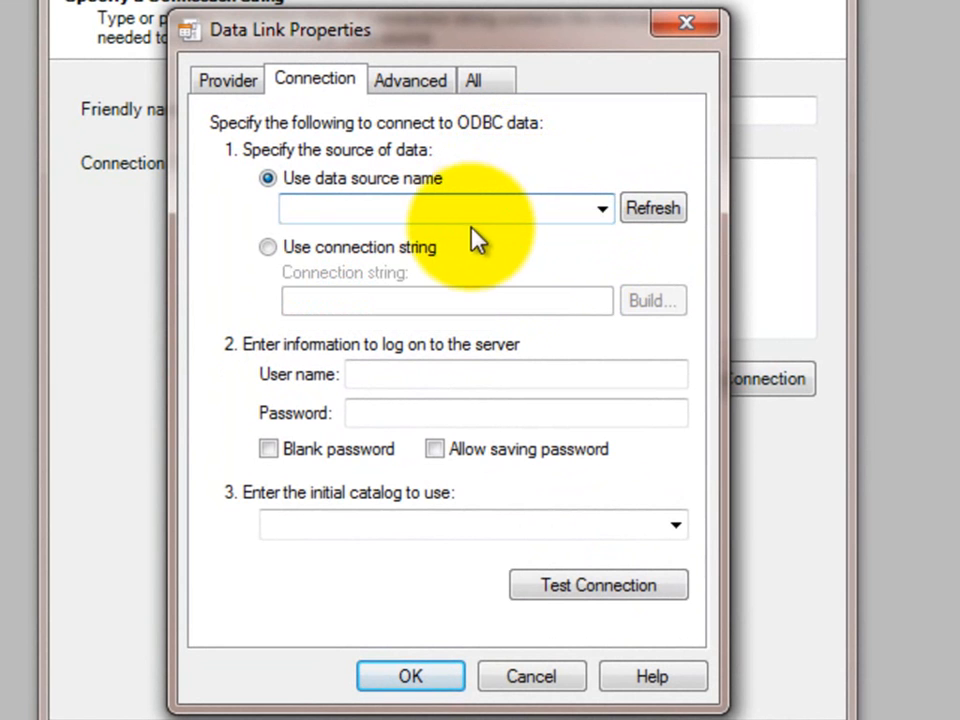
Choose to use a connection string and build it from the Hive on Azure machine data source
left_click(381, 245)
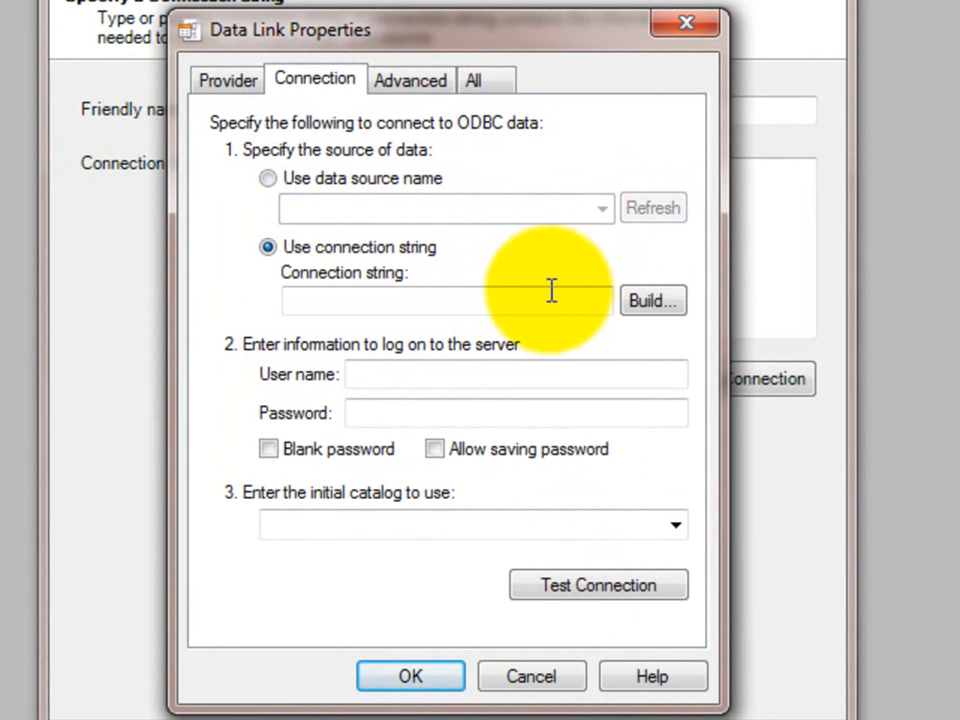
left_click(634, 298)
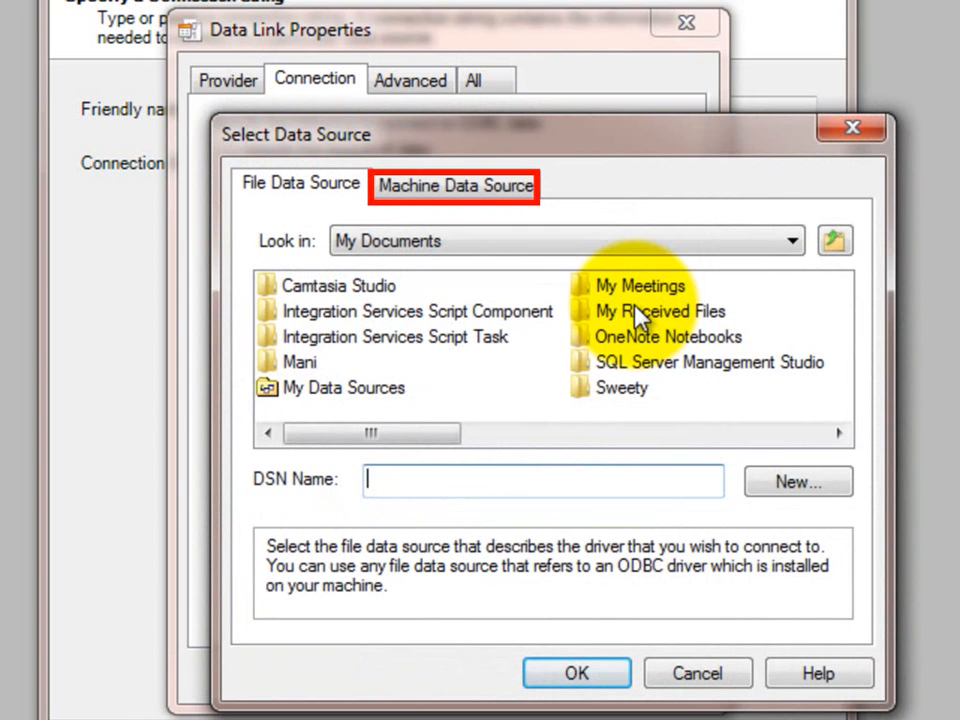
left_click(455, 184)
left_click(320, 320)
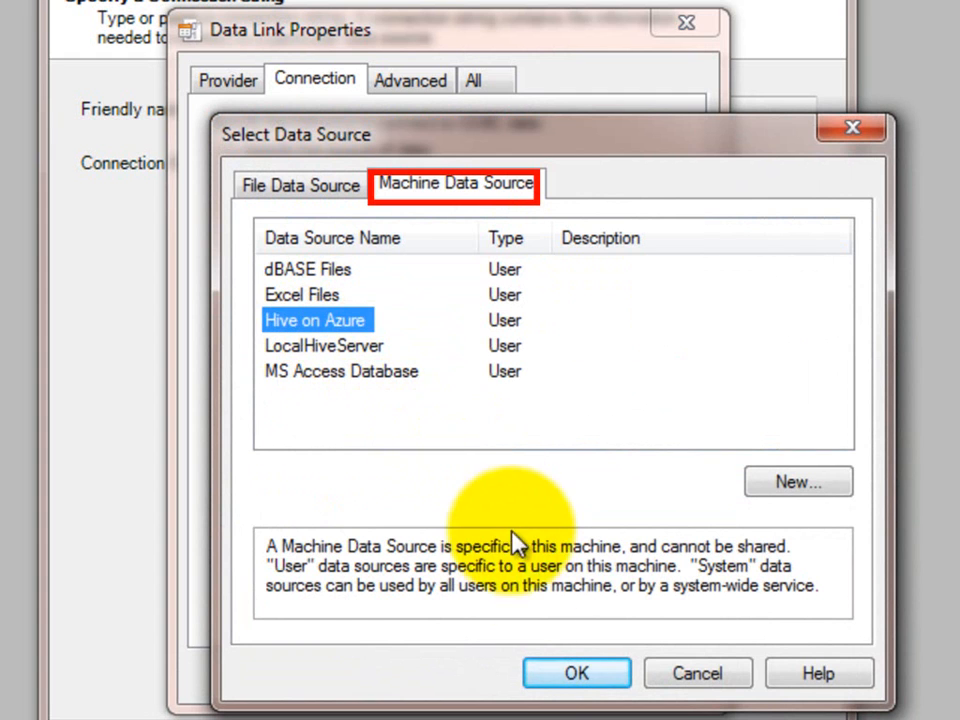
left_click(545, 663)
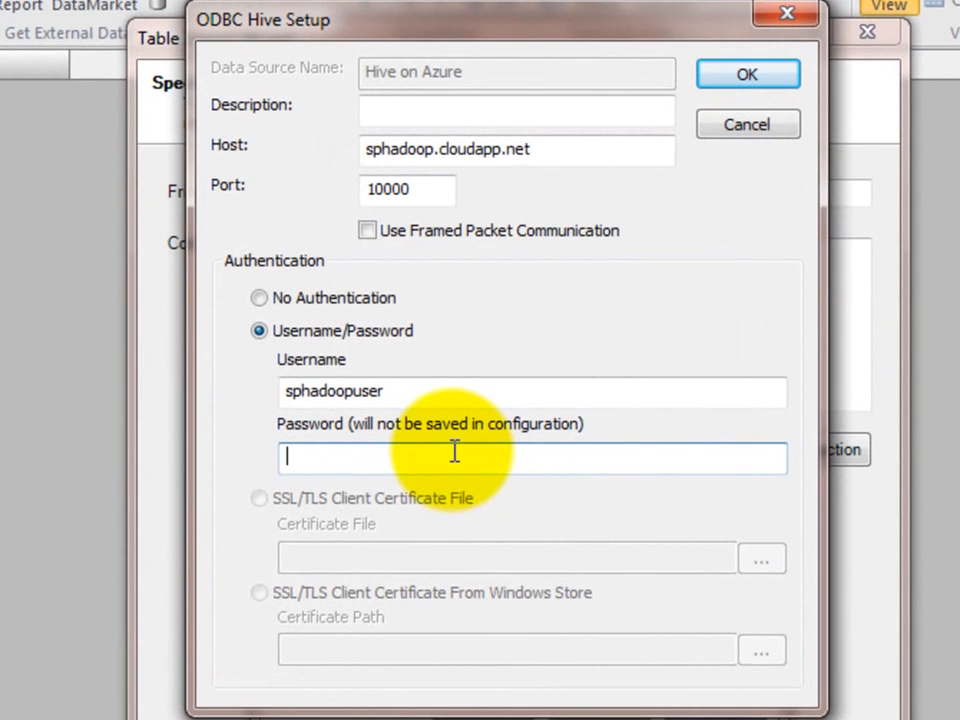
Enter the Hive account password, allow saving the password, and accept the data link properties
type("•••••••••••••")
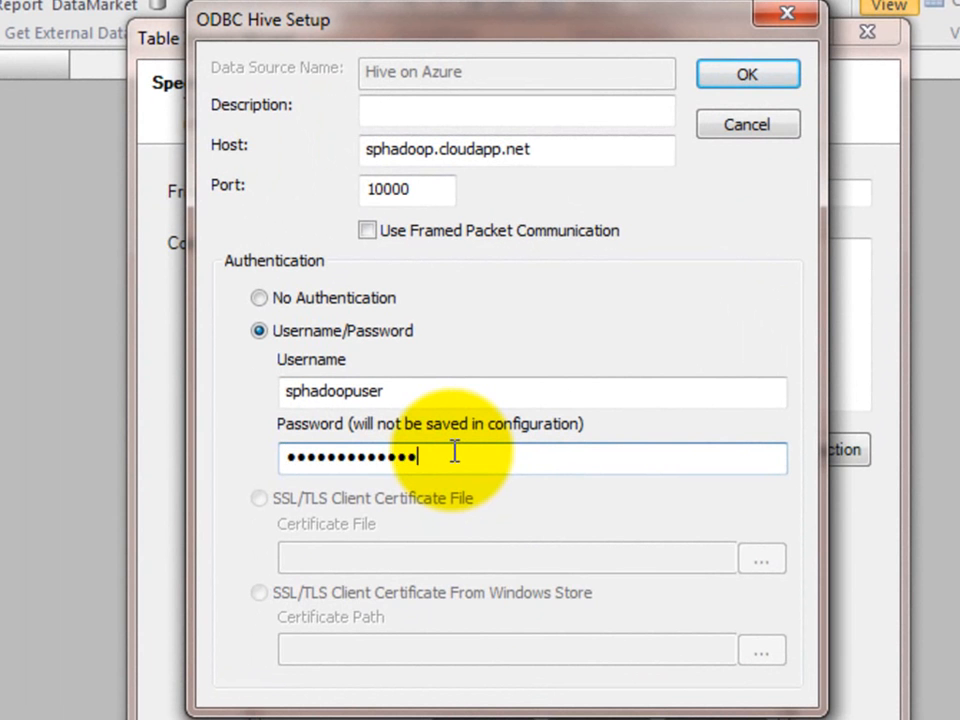
key("Return")
left_click(501, 513)
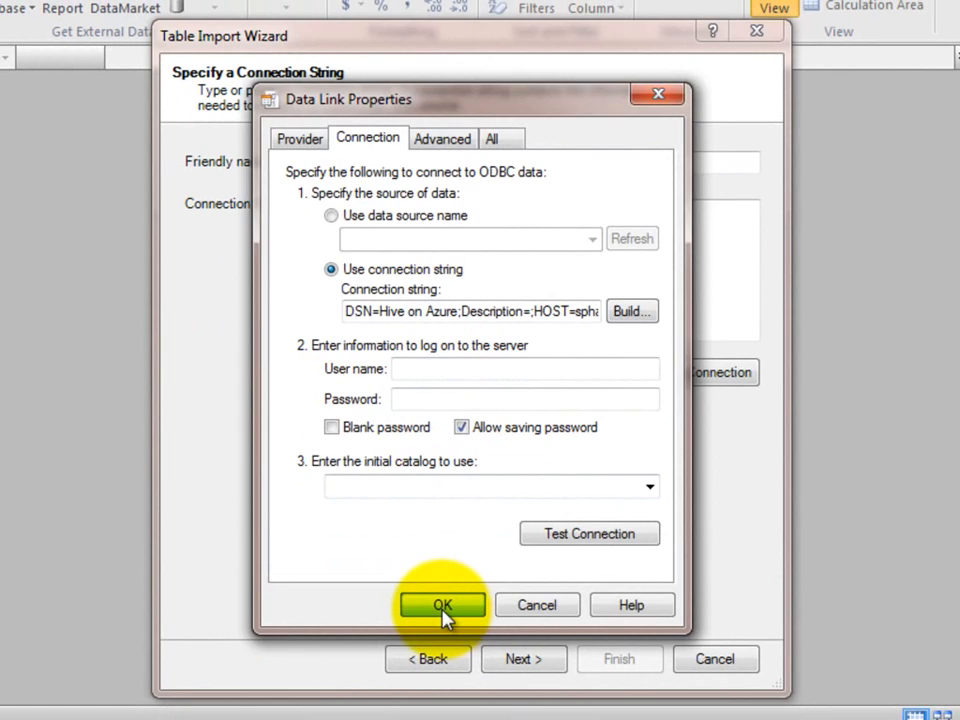
left_click(427, 640)
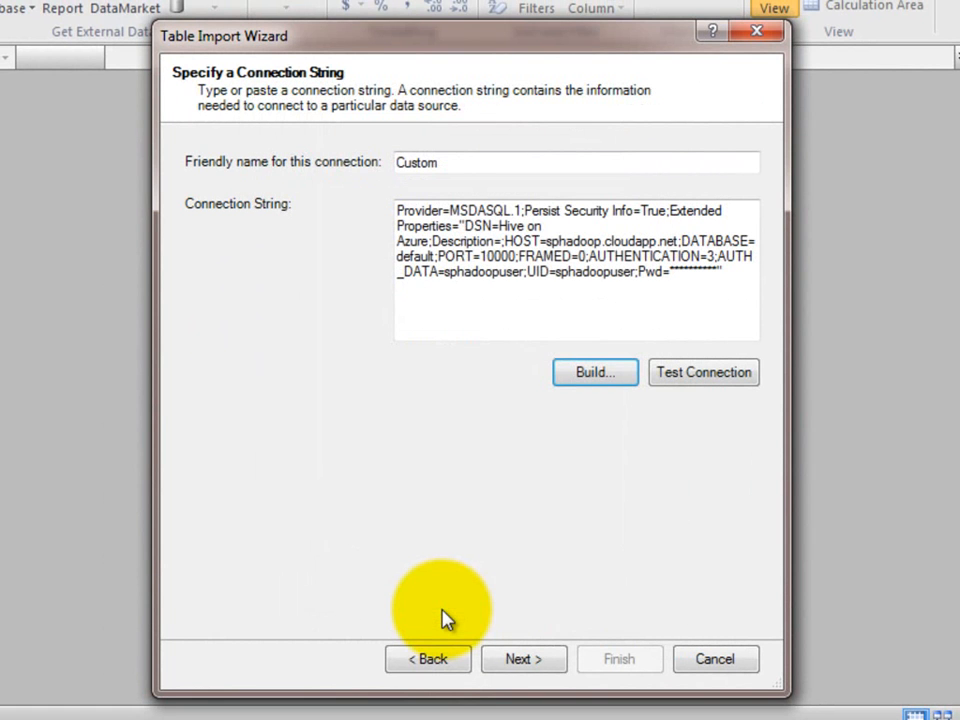
Import hivesampletable by selecting from the list of tables and views, and close the finished import wizard
left_click(520, 659)
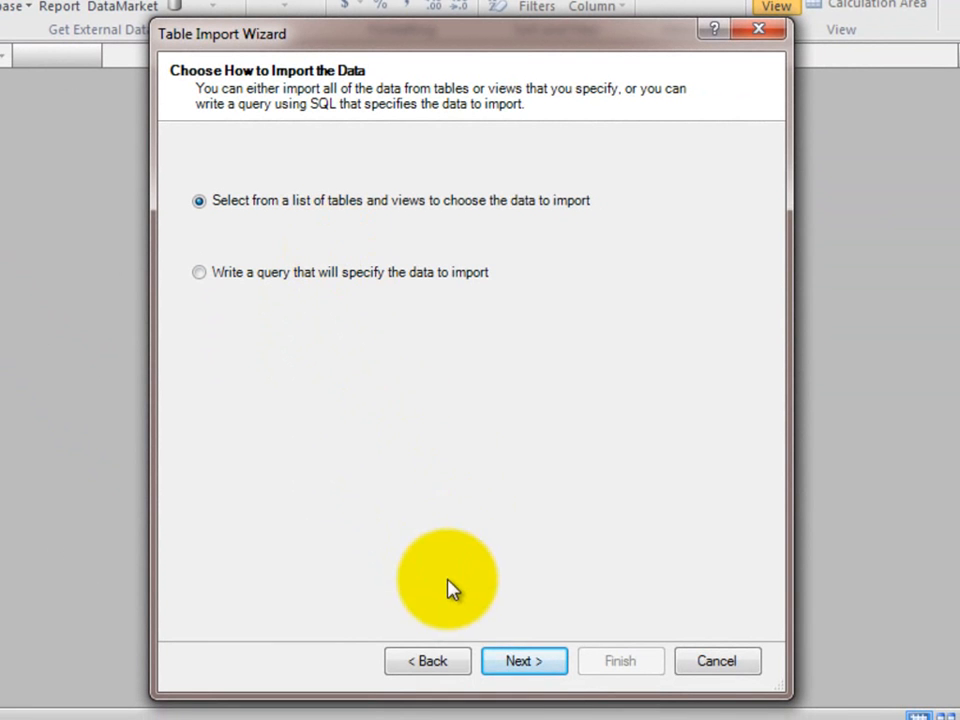
left_click(535, 672)
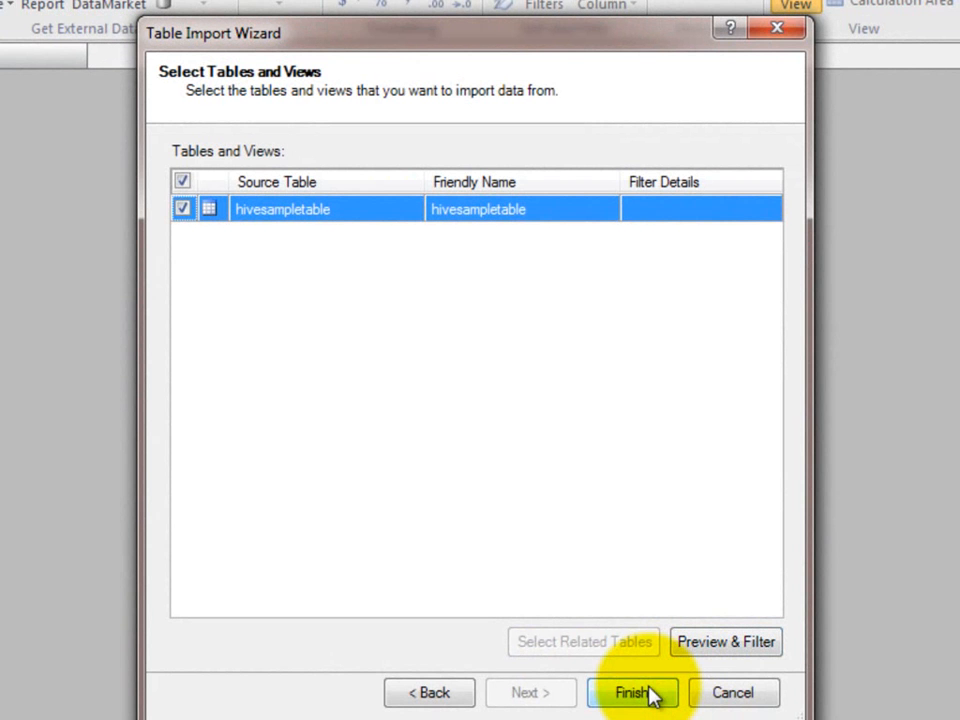
left_click(648, 693)
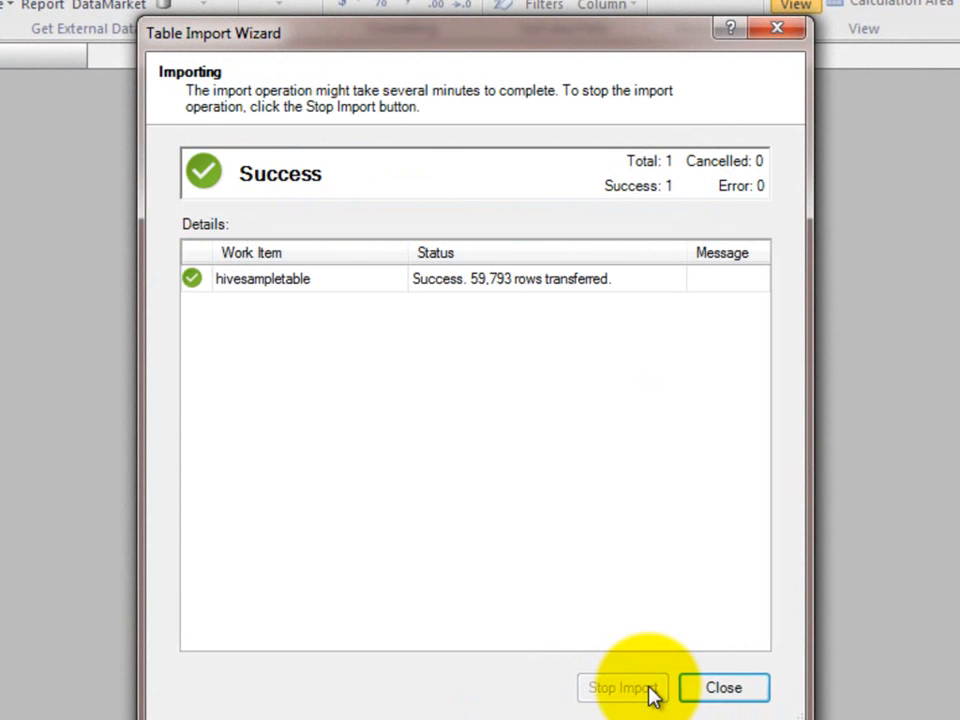
left_click(722, 688)
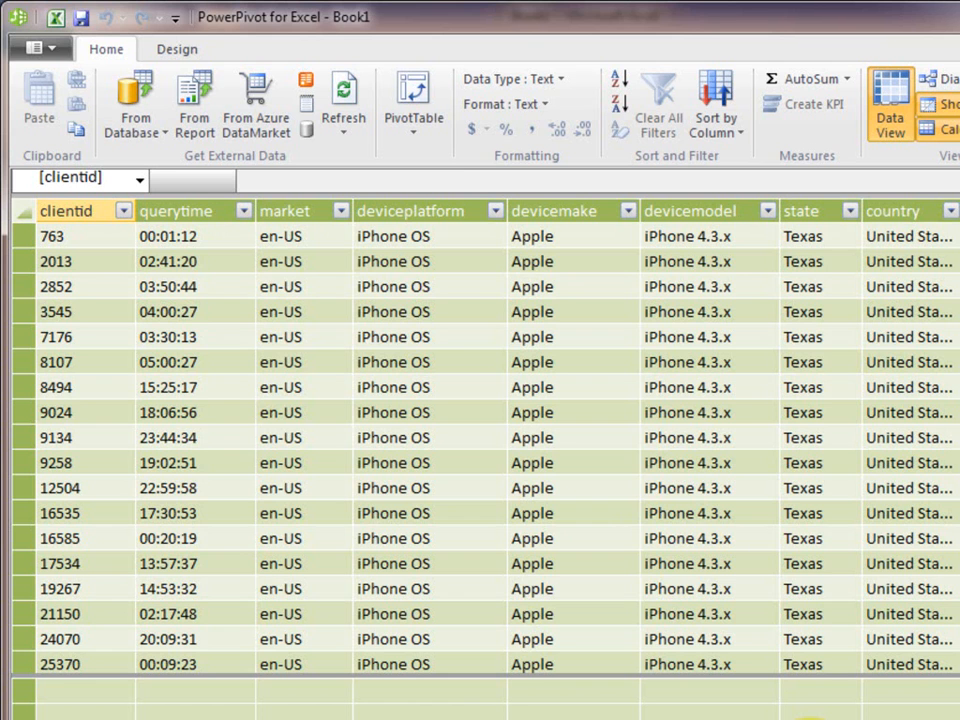